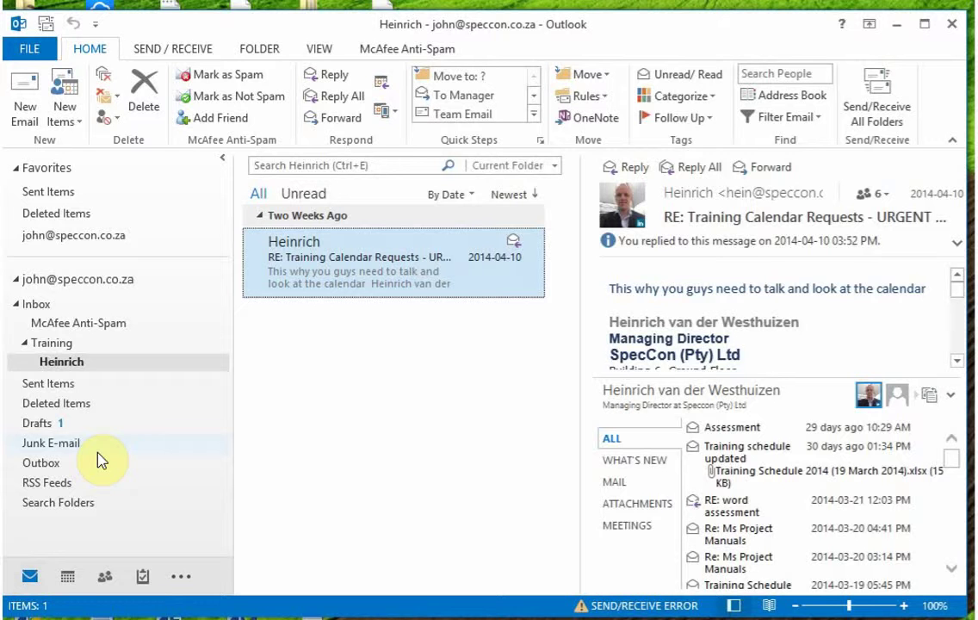
- Open the Inbox message "The Course breakdown for Home Fabrics & Fabic library" in its own window and bring that window fully into view
{"action": "left_click", "coordinate": [27, 306]}
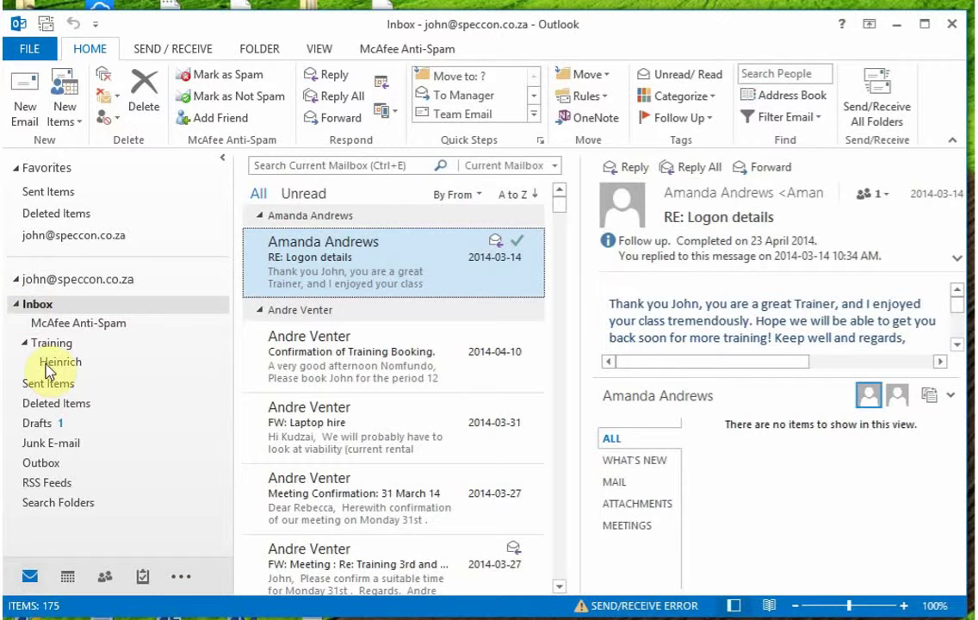
{"action": "scroll", "coordinate": [437, 373], "scroll_direction": "down", "scroll_amount": 6}
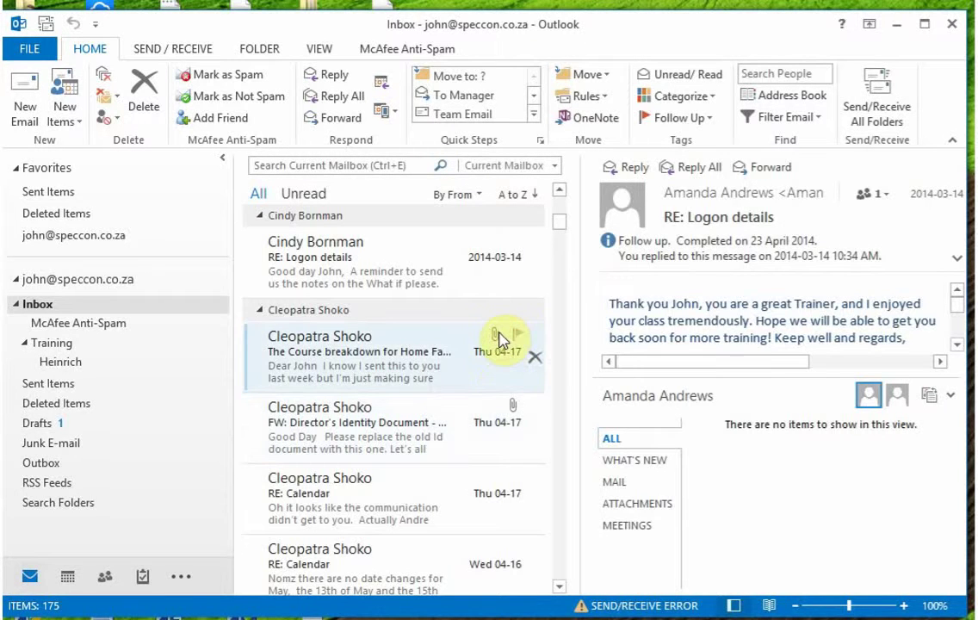
{"action": "double_click", "coordinate": [374, 364]}
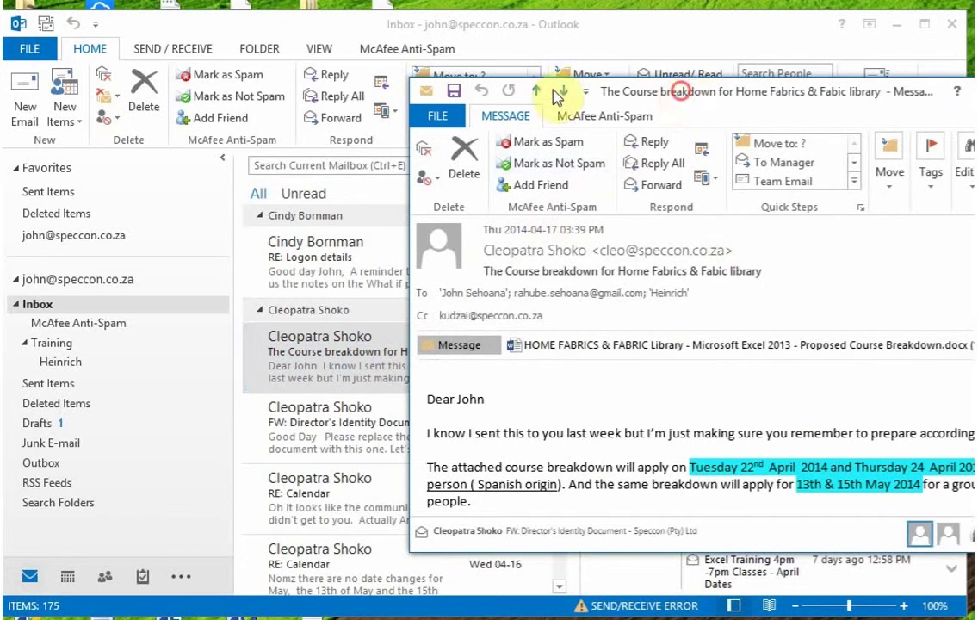
{"action": "left_click_drag", "start_coordinate": [559, 92], "coordinate": [384, 61]}
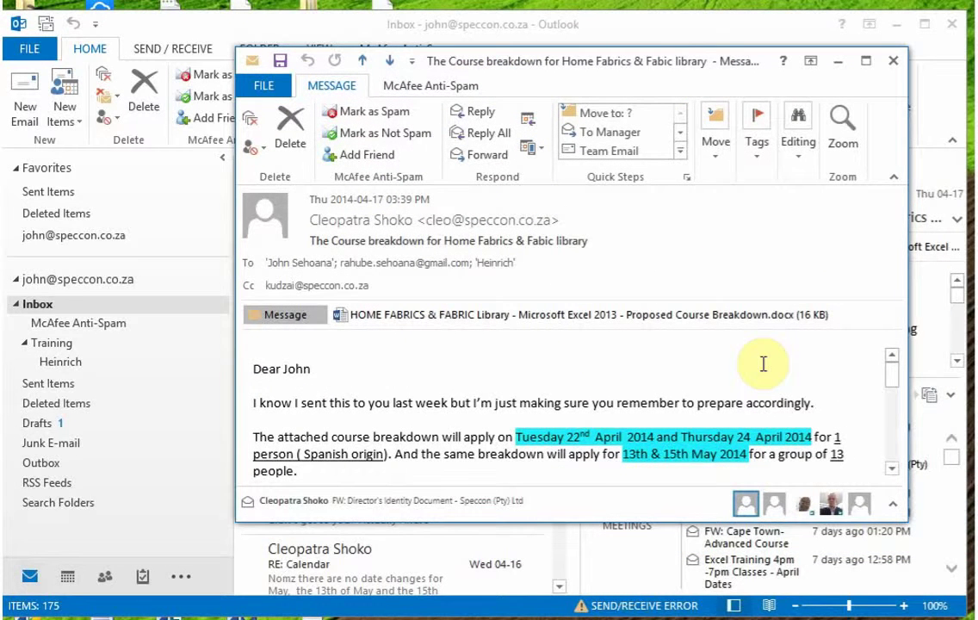
- Preview the attached Proposed Course Breakdown document inside the message and look through its course units from beginning to end
{"action": "left_click", "coordinate": [538, 316]}
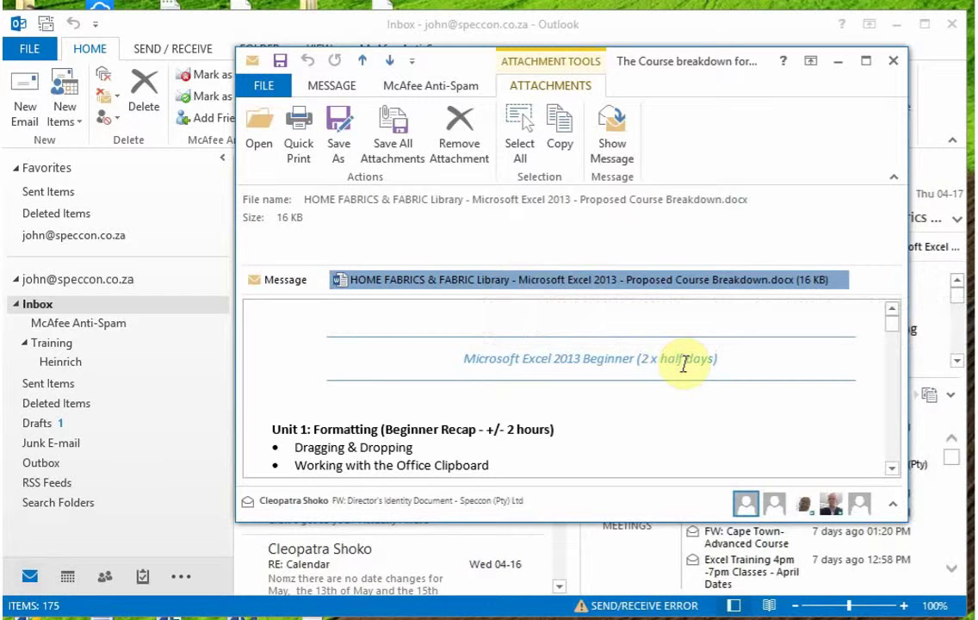
{"action": "scroll", "coordinate": [696, 414], "scroll_direction": "down", "scroll_amount": 3}
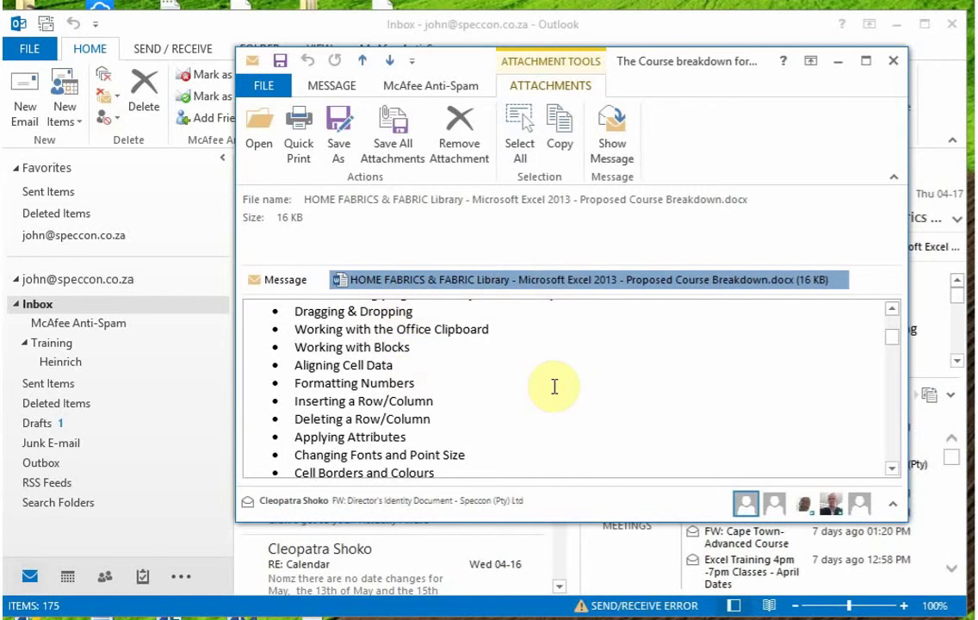
{"action": "scroll", "coordinate": [557, 391], "scroll_direction": "down", "scroll_amount": 5}
{"action": "scroll", "coordinate": [551, 401], "scroll_direction": "down", "scroll_amount": 10}
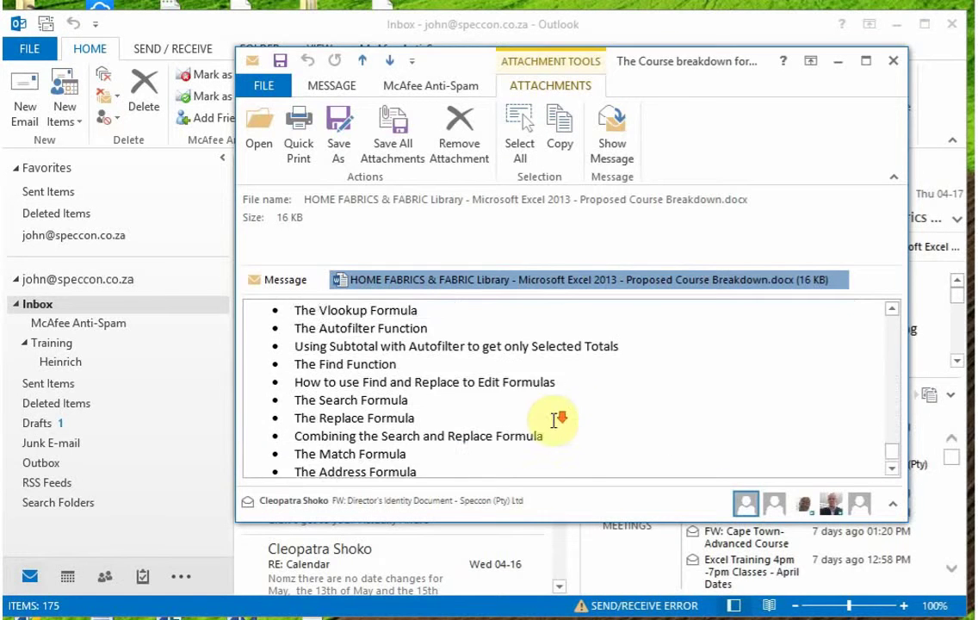
{"action": "scroll", "coordinate": [527, 447], "scroll_direction": "up", "scroll_amount": 15}
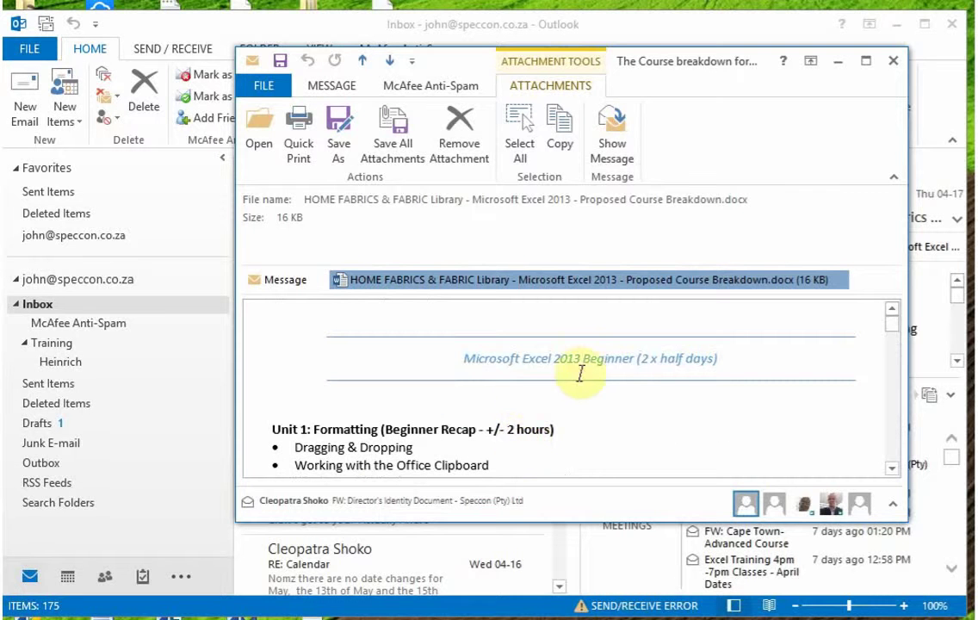
{"action": "scroll", "coordinate": [594, 384], "scroll_direction": "down", "scroll_amount": 8}
{"action": "scroll", "coordinate": [597, 389], "scroll_direction": "down", "scroll_amount": 6}
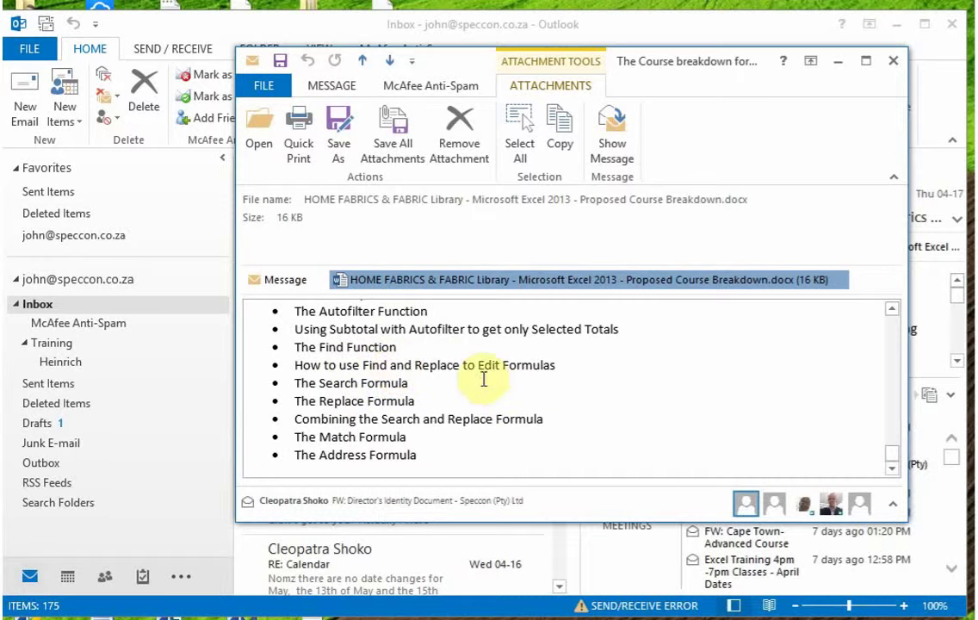
{"action": "scroll", "coordinate": [494, 383], "scroll_direction": "up", "scroll_amount": 10}
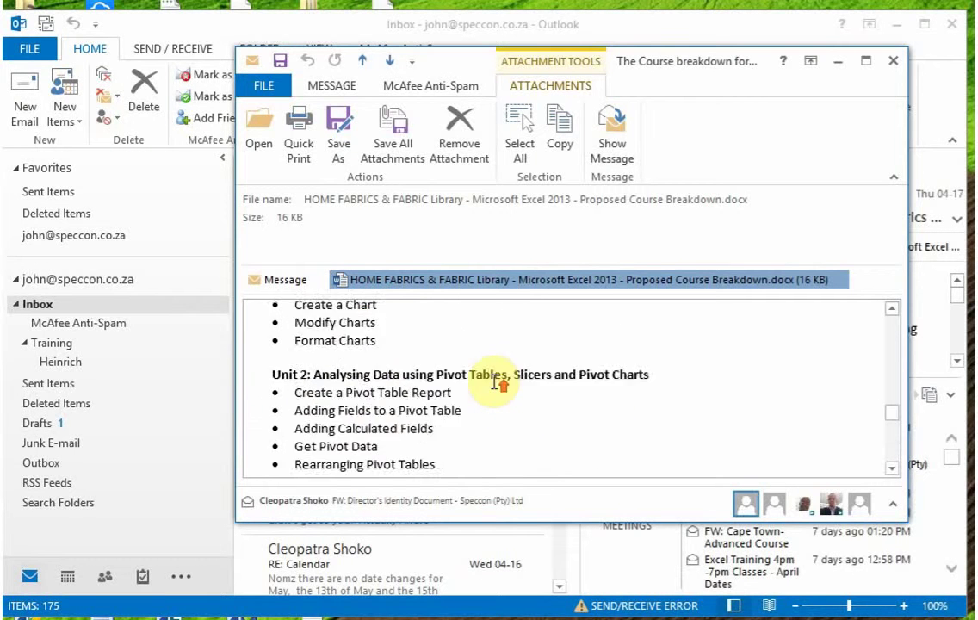
- Open the attached course breakdown document in Word and enable editing
{"action": "double_click", "coordinate": [495, 282]}
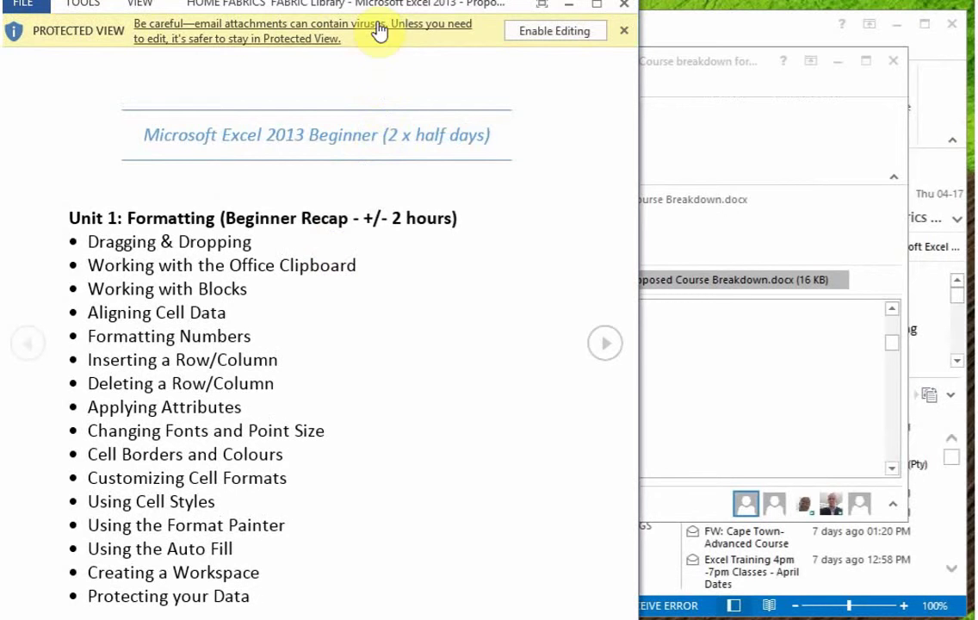
{"action": "left_click_drag", "start_coordinate": [375, 5], "coordinate": [471, 44]}
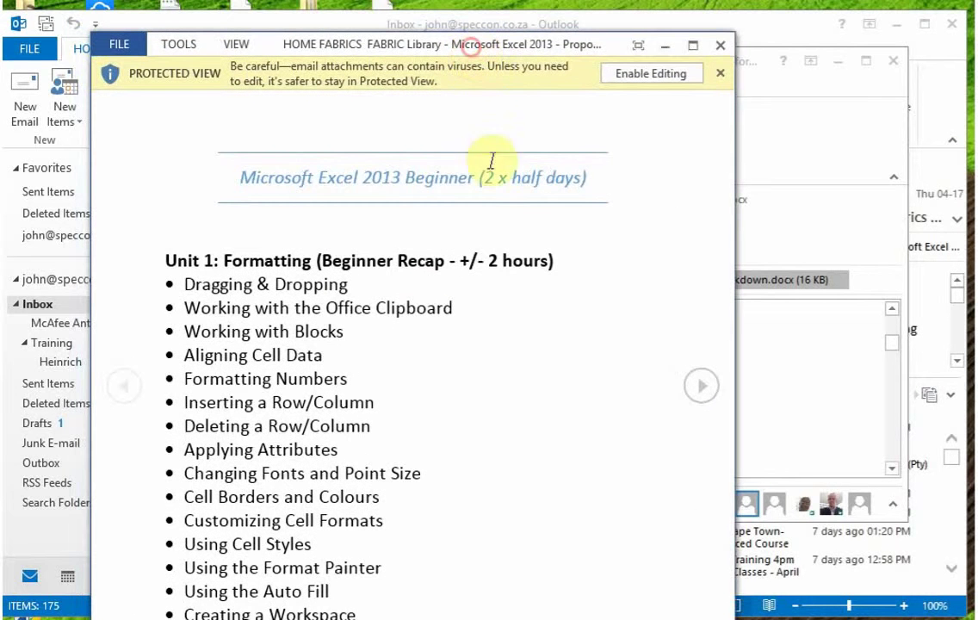
{"action": "left_click", "coordinate": [644, 76]}
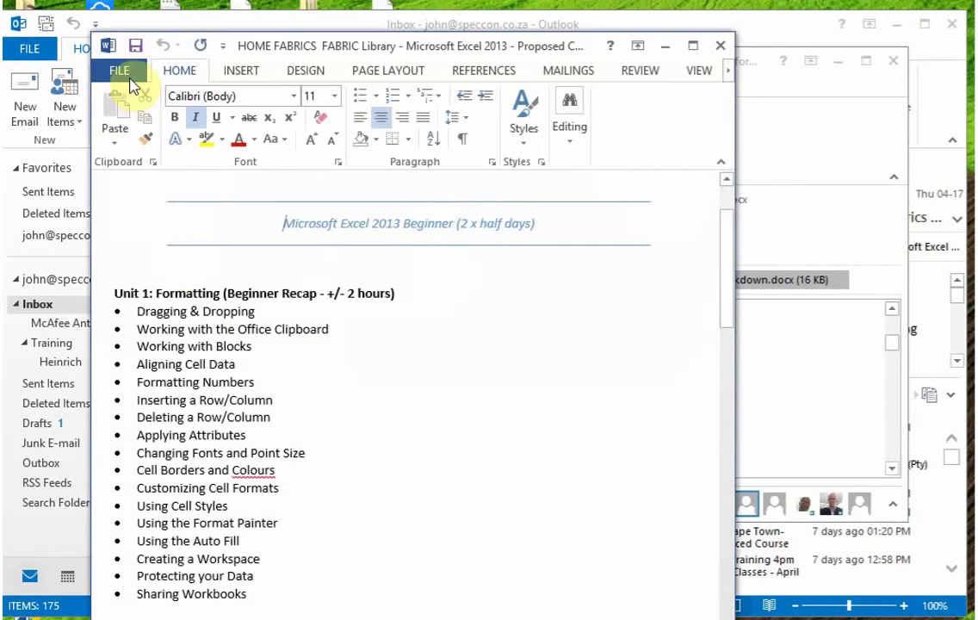
- Save a copy of the attachment to the Documents library as a Word Document, keeping its file name
{"action": "left_click", "coordinate": [125, 72]}
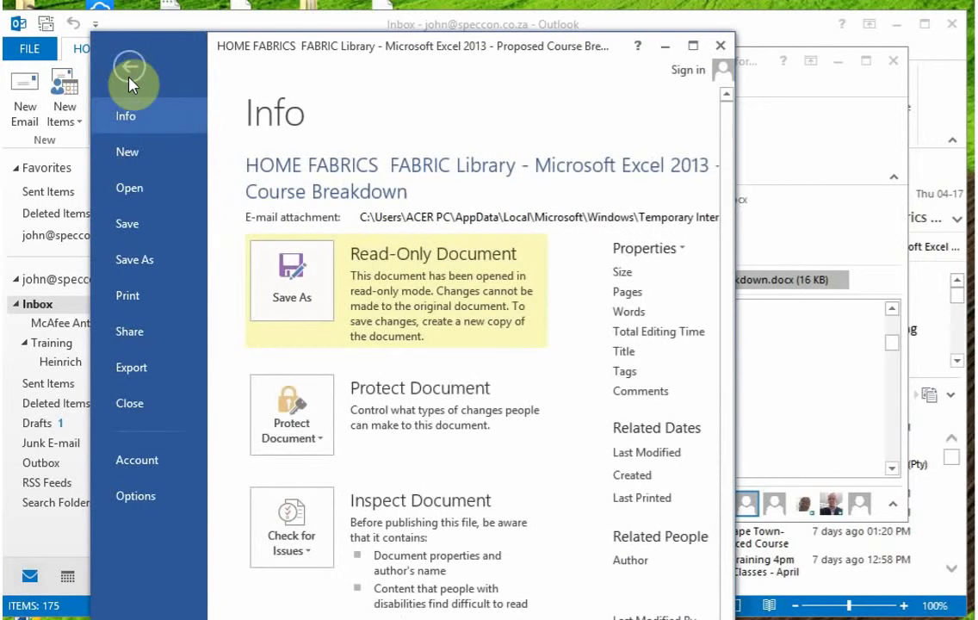
{"action": "left_click", "coordinate": [156, 265]}
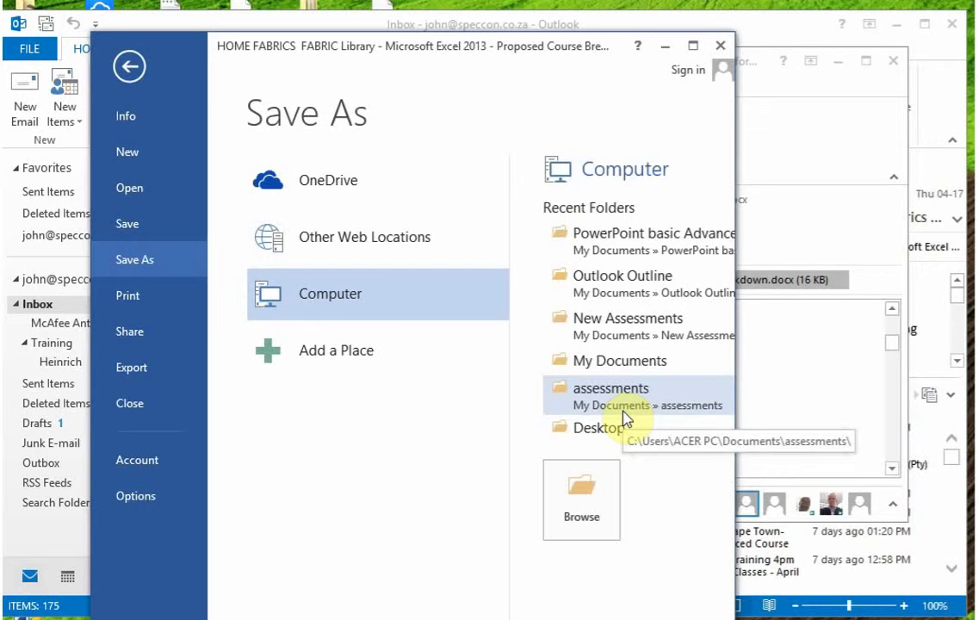
{"action": "left_click", "coordinate": [582, 508]}
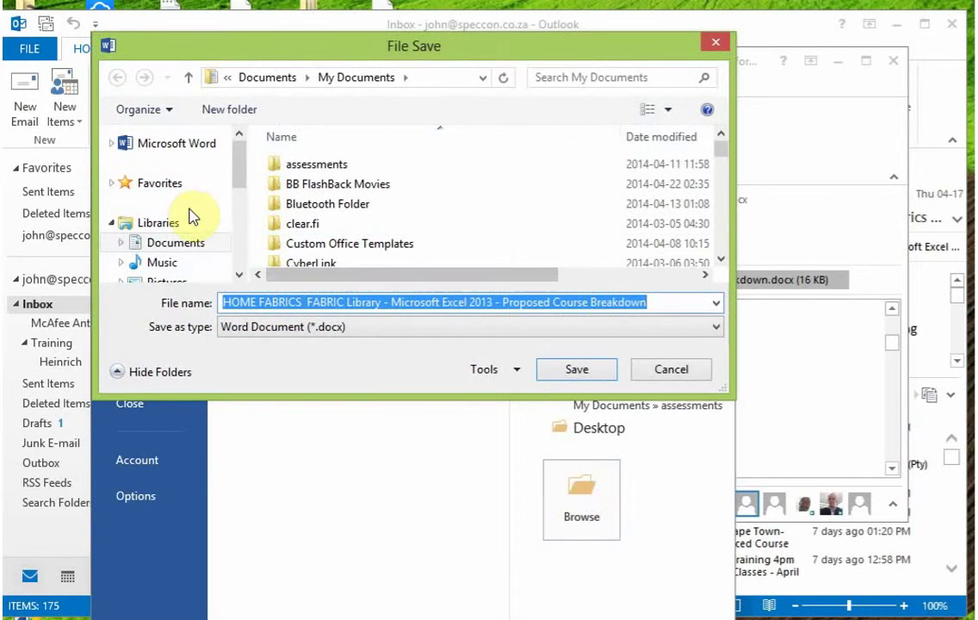
{"action": "left_click", "coordinate": [177, 245]}
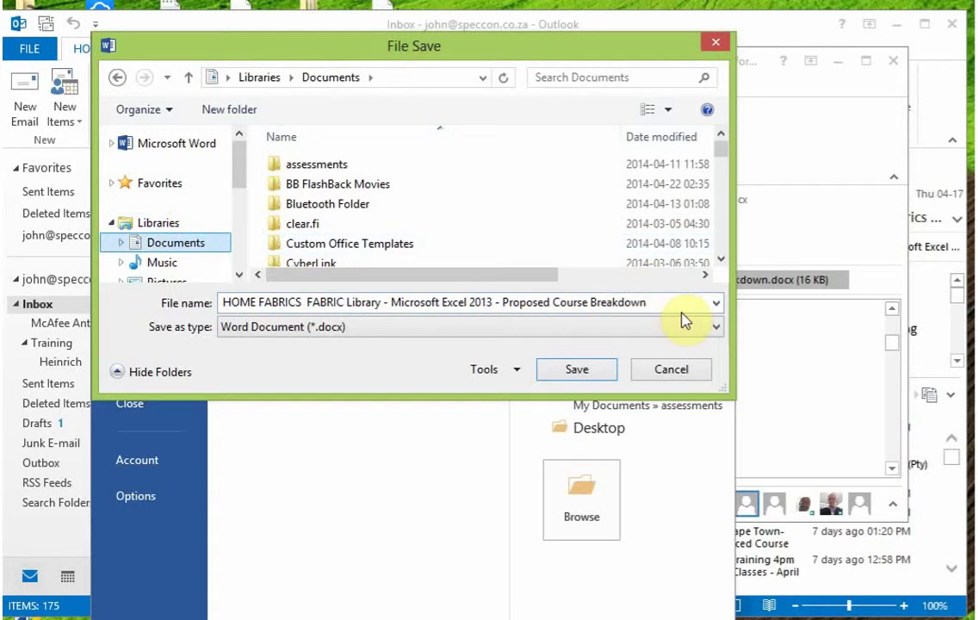
{"action": "left_click", "coordinate": [589, 371]}
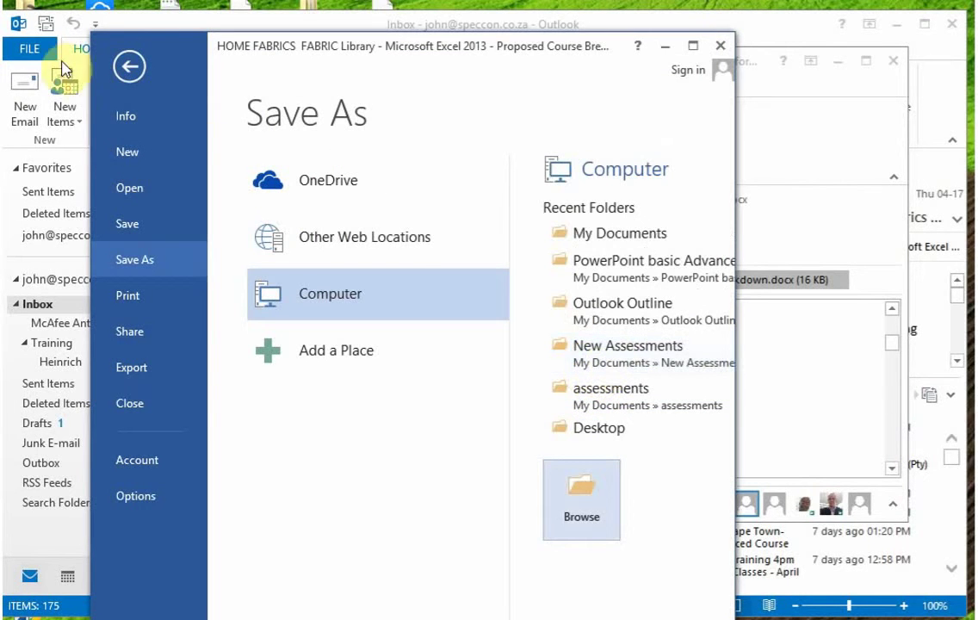
- Close the course breakdown document and the message it was attached to
{"action": "left_click", "coordinate": [129, 65]}
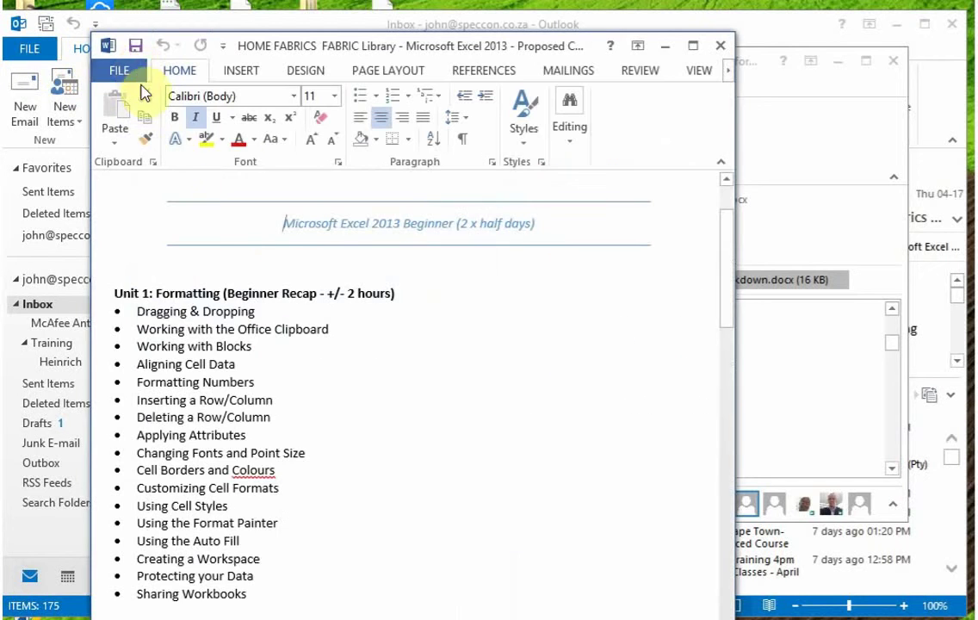
{"action": "left_click", "coordinate": [720, 45]}
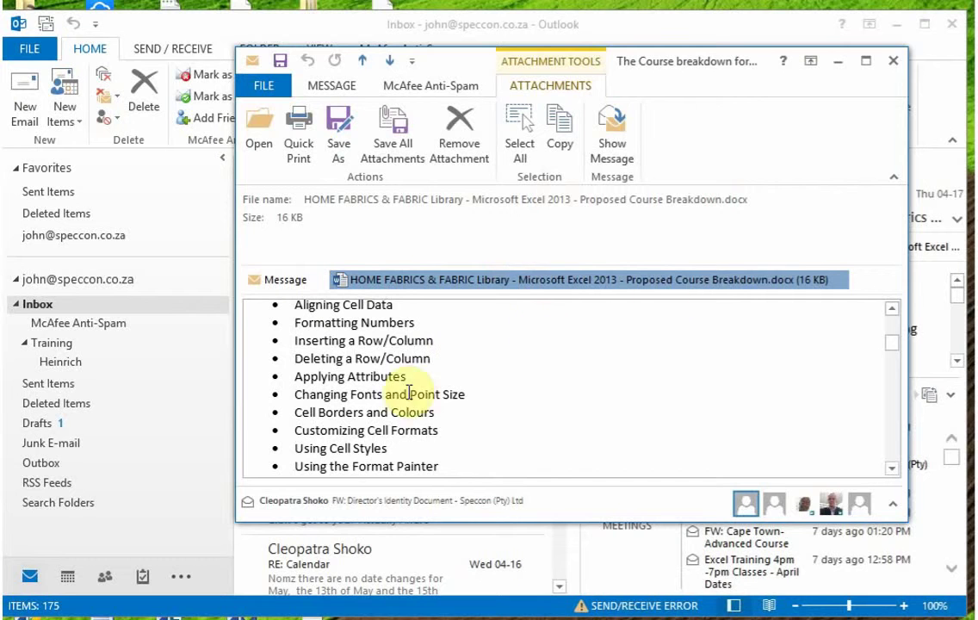
{"action": "left_click", "coordinate": [894, 62]}
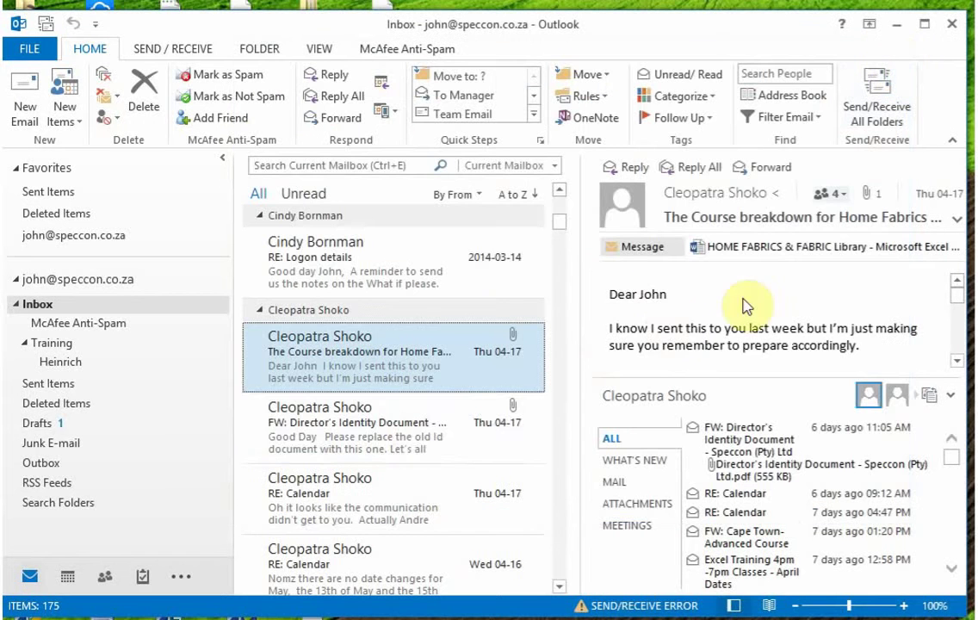
- Check the Inbox messages about the Director's Identity Document, the Calendar and the Home Fabrics Training Curriculum for attachments
{"action": "left_click", "coordinate": [401, 438]}
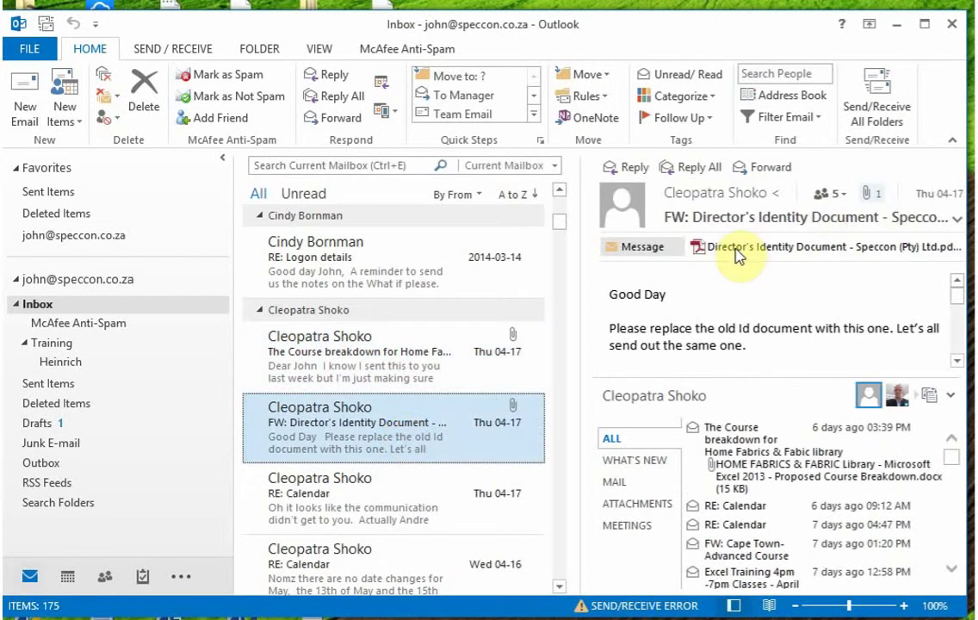
{"action": "left_click", "coordinate": [410, 505]}
{"action": "scroll", "coordinate": [416, 504], "scroll_direction": "down", "scroll_amount": 3}
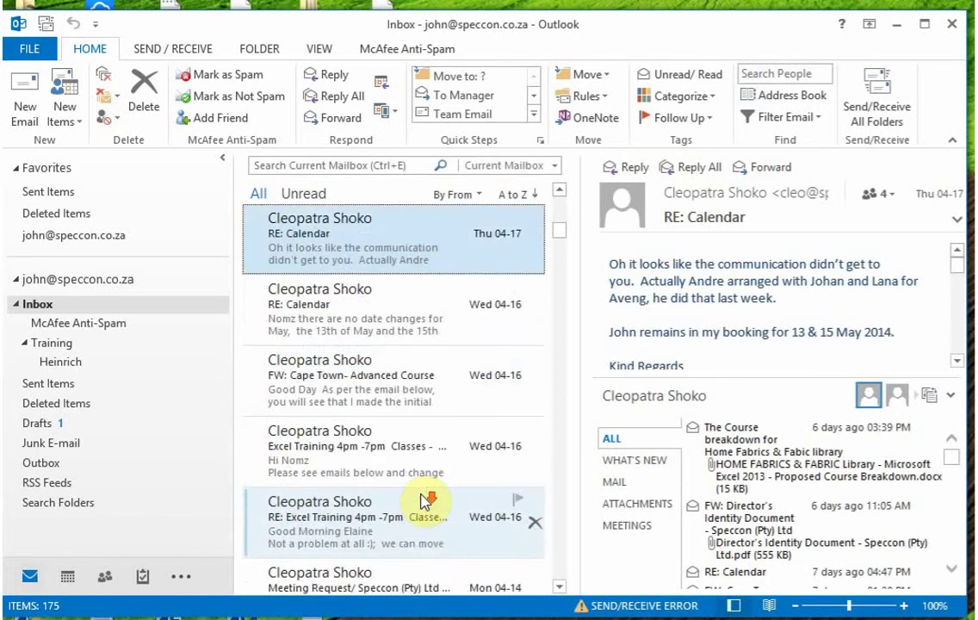
{"action": "scroll", "coordinate": [428, 502], "scroll_direction": "down", "scroll_amount": 10}
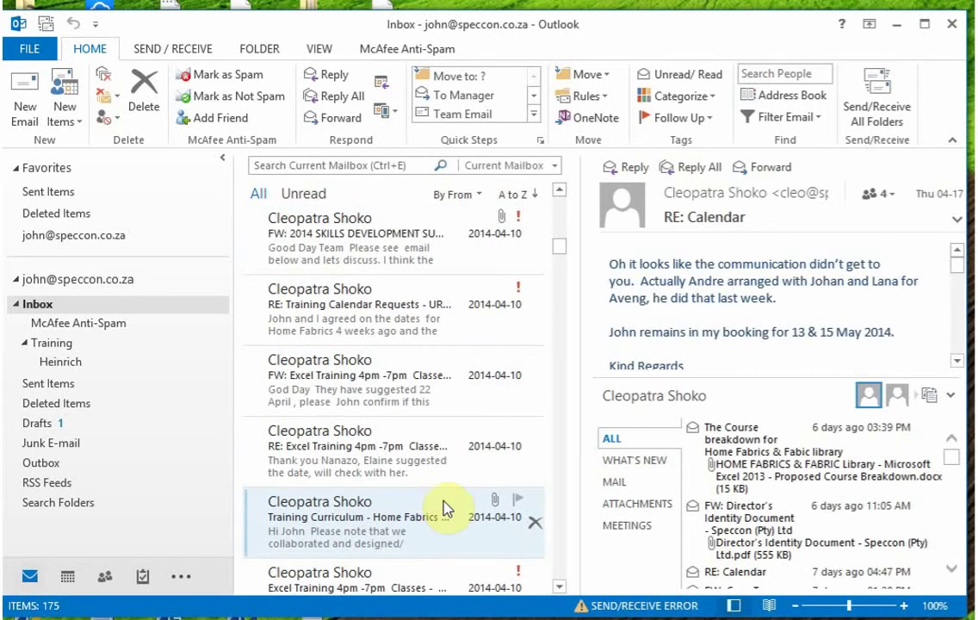
{"action": "left_click", "coordinate": [445, 507]}
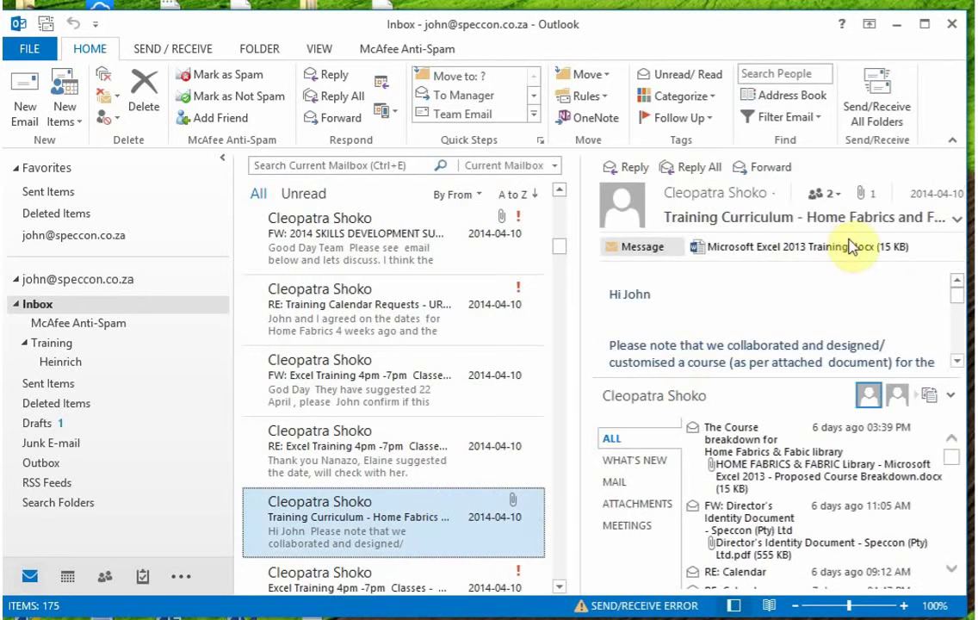
- Open the Achiever Overview 2014.pdf attachment of the "FW: 2014 SKILLS DEVELOPMENT SUMMIT" message and bring up the options for its page
{"action": "left_click", "coordinate": [385, 274]}
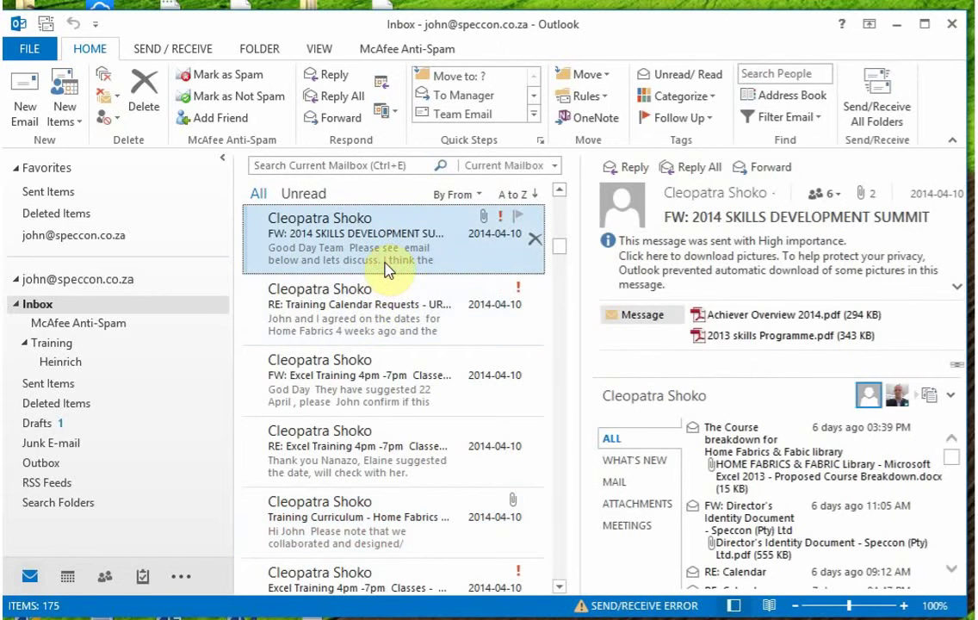
{"action": "left_click", "coordinate": [704, 322]}
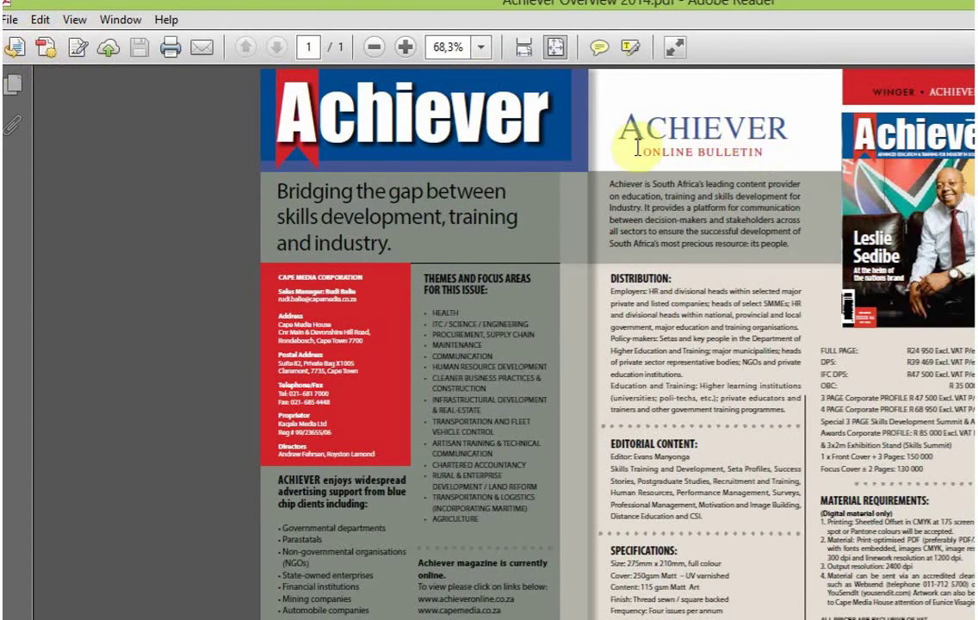
{"action": "right_click", "coordinate": [540, 248]}
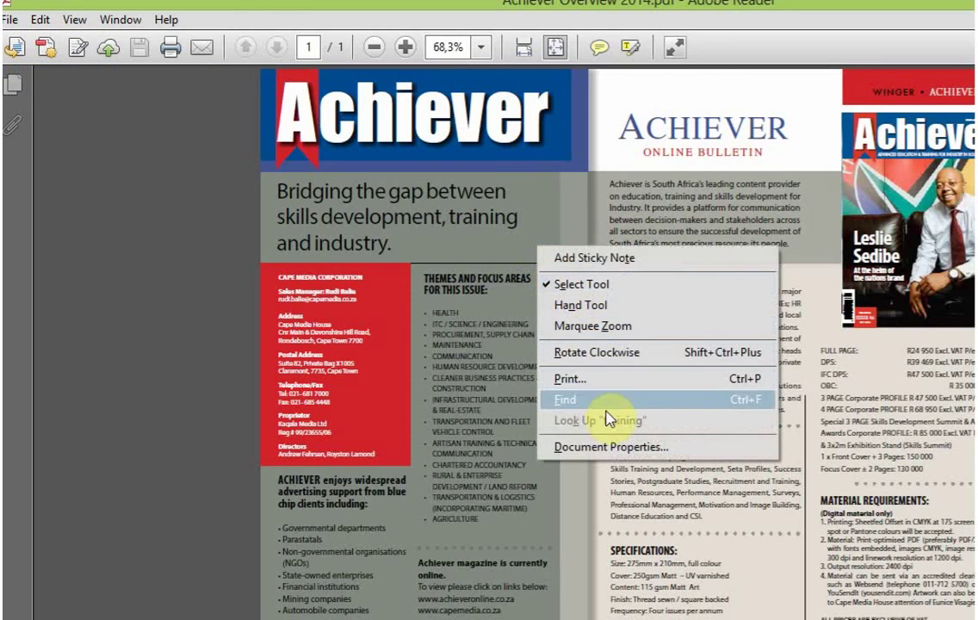